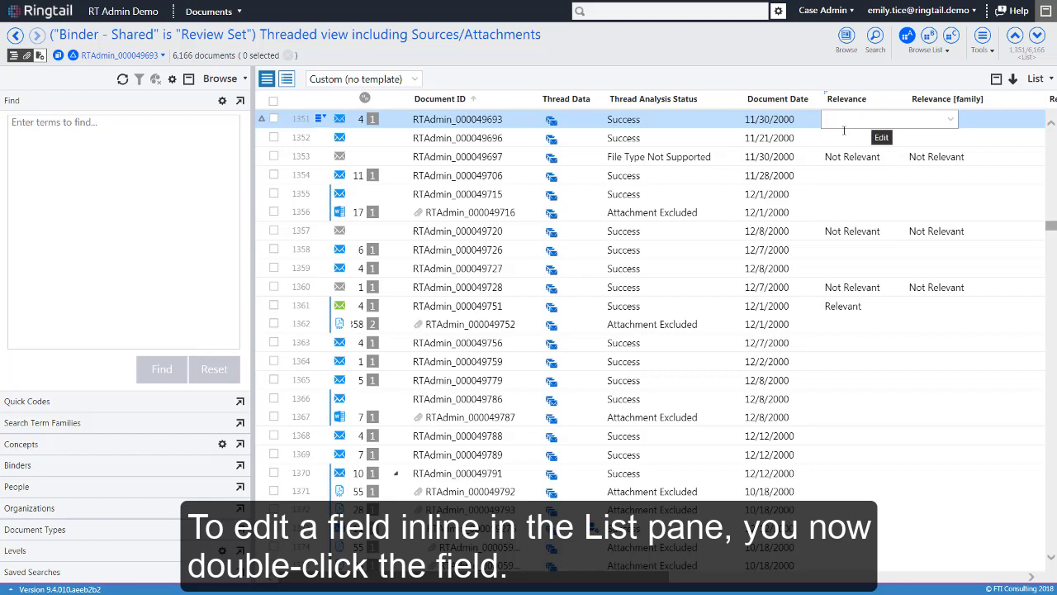
Open the Relevance field of document RTAdmin_000049696 for inline editing, and make RTAdmin_000049697 the active document
double_click(831, 141)
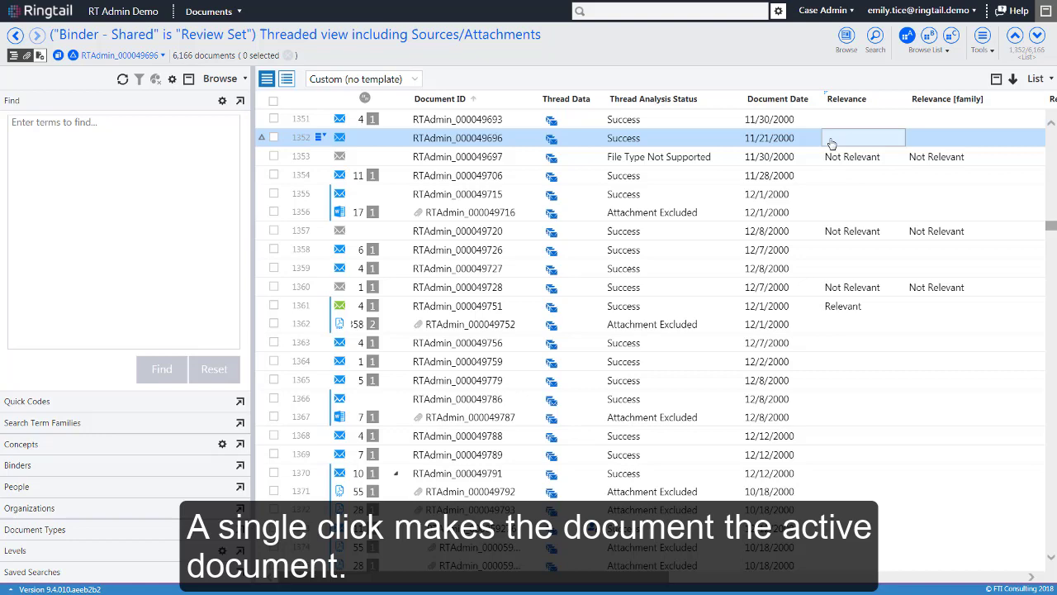
left_click(832, 143)
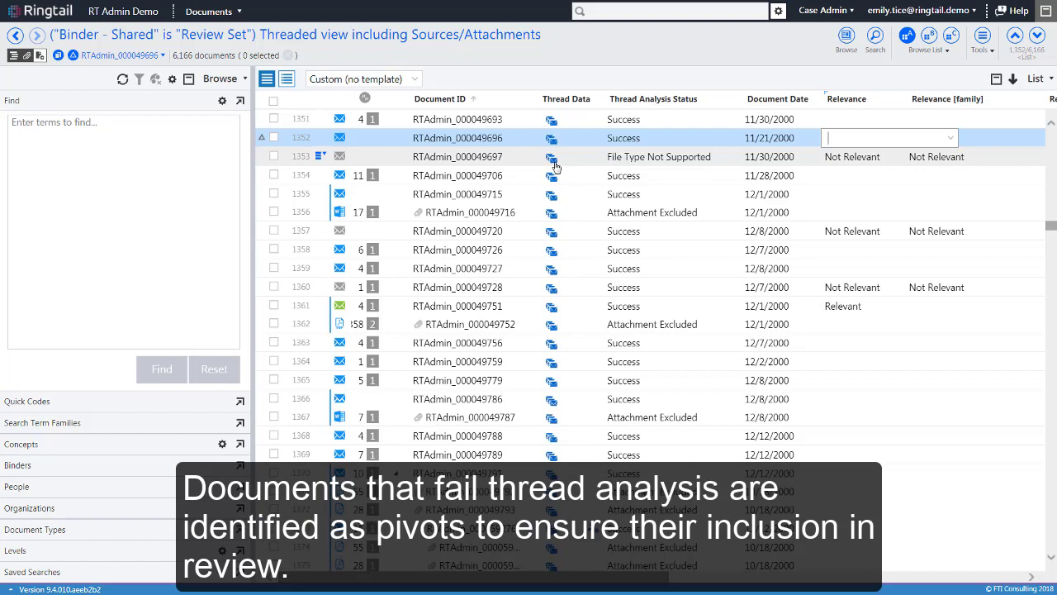
left_click(579, 164)
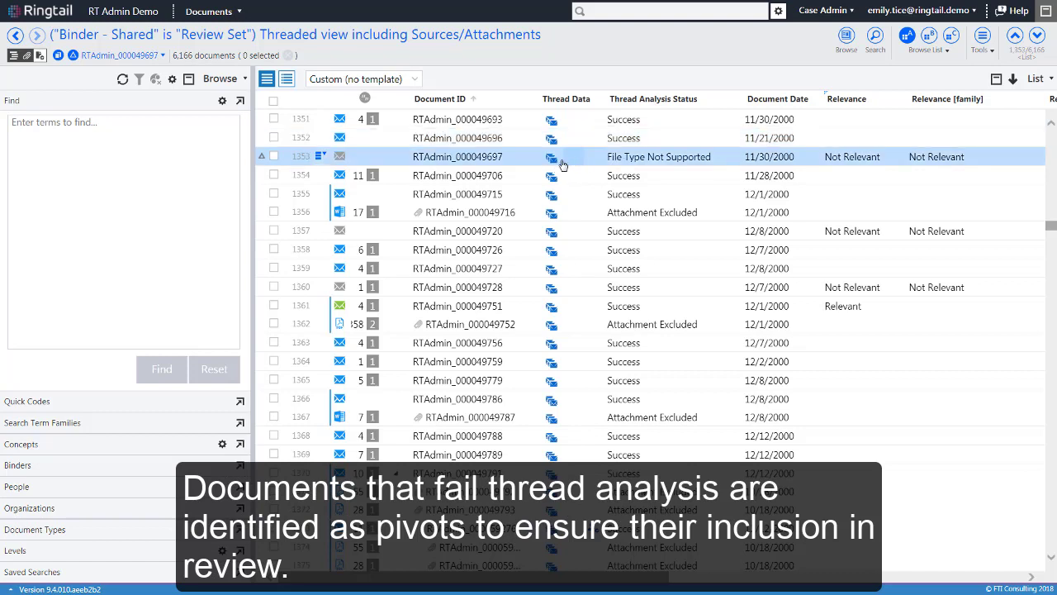
left_click(561, 163)
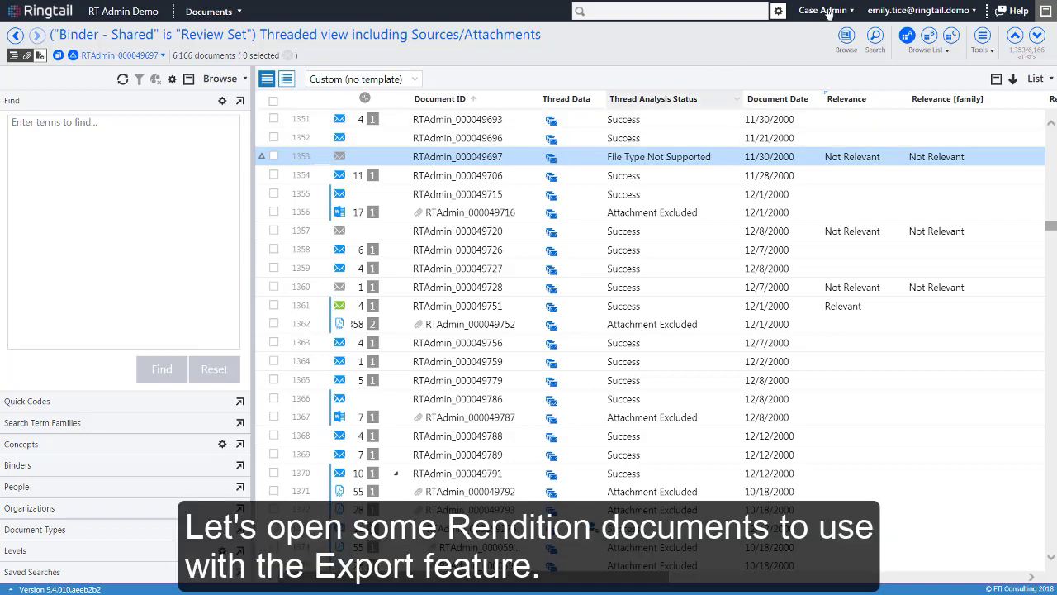
Set the search preferences to include Renditions and leave out Threading and Sources and attachments
left_click(882, 8)
mouse_move(900, 43)
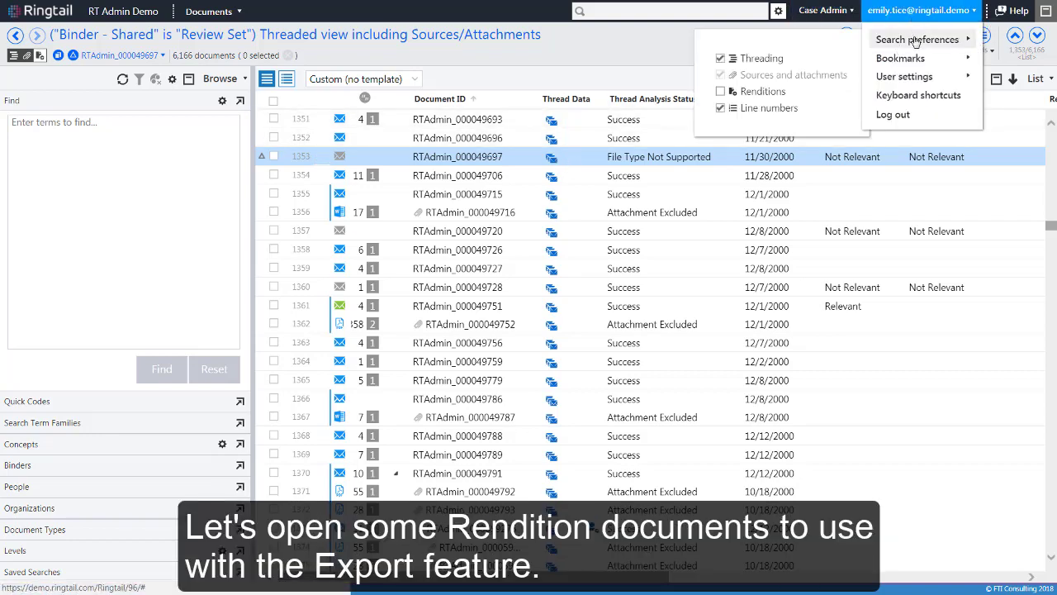
left_click(767, 59)
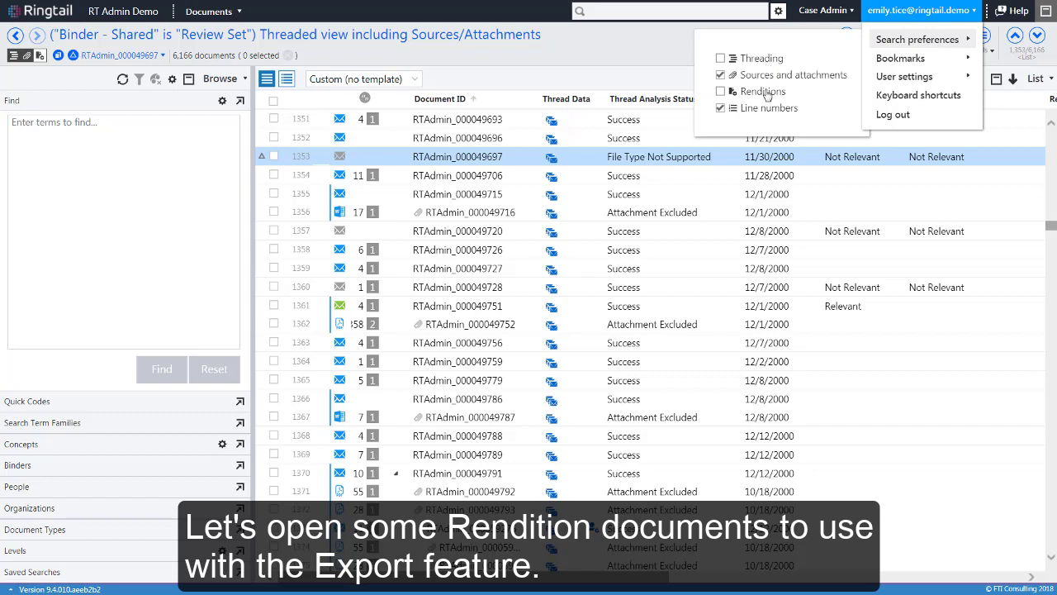
left_click(766, 92)
left_click(769, 76)
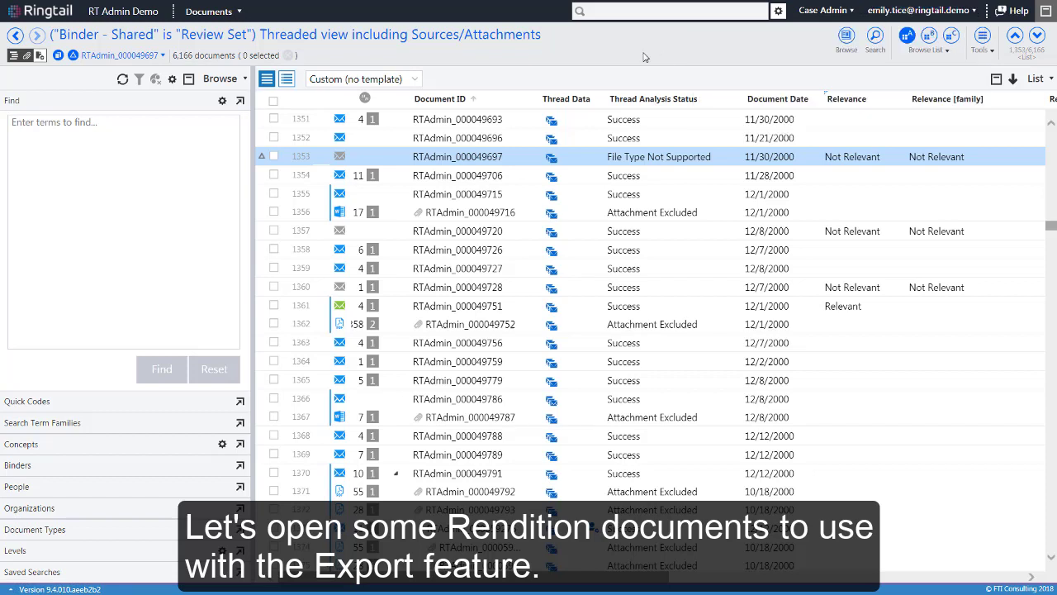
left_click(644, 57)
Search the Productions level for its rendition documents and select all of them
left_click(54, 551)
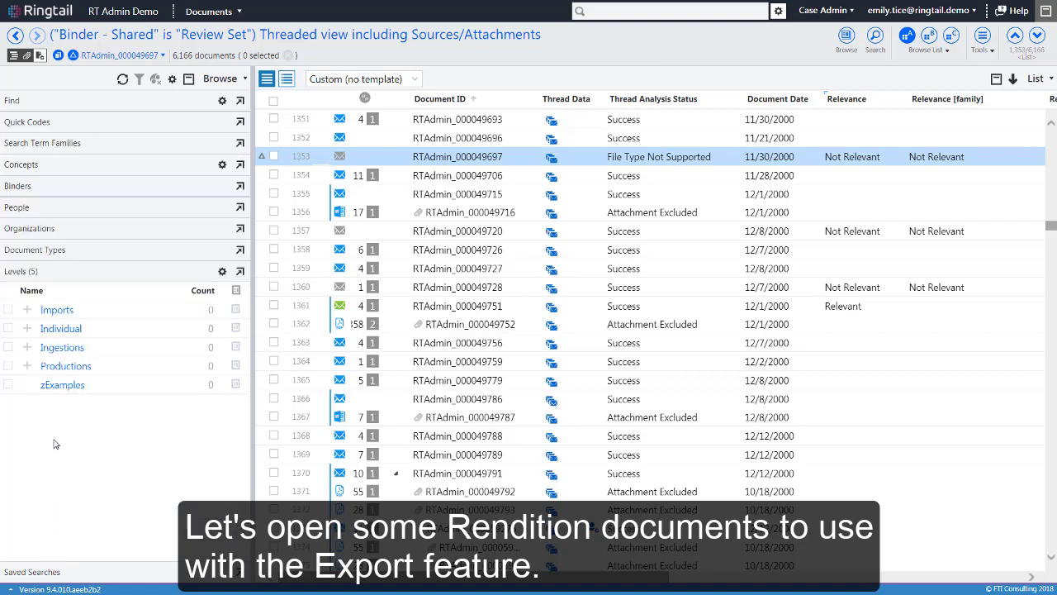
left_click(71, 369)
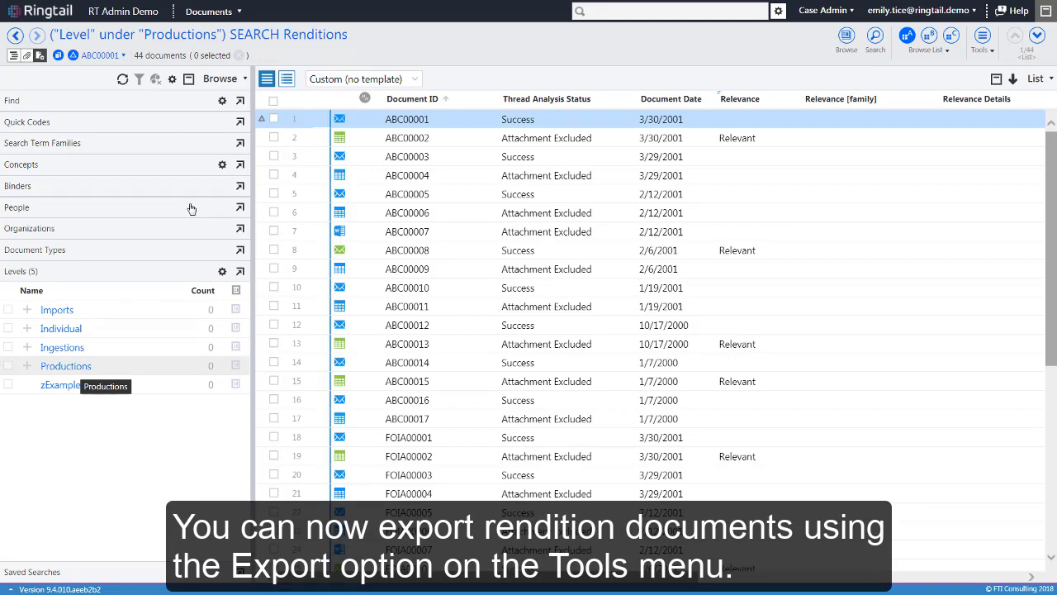
left_click(275, 105)
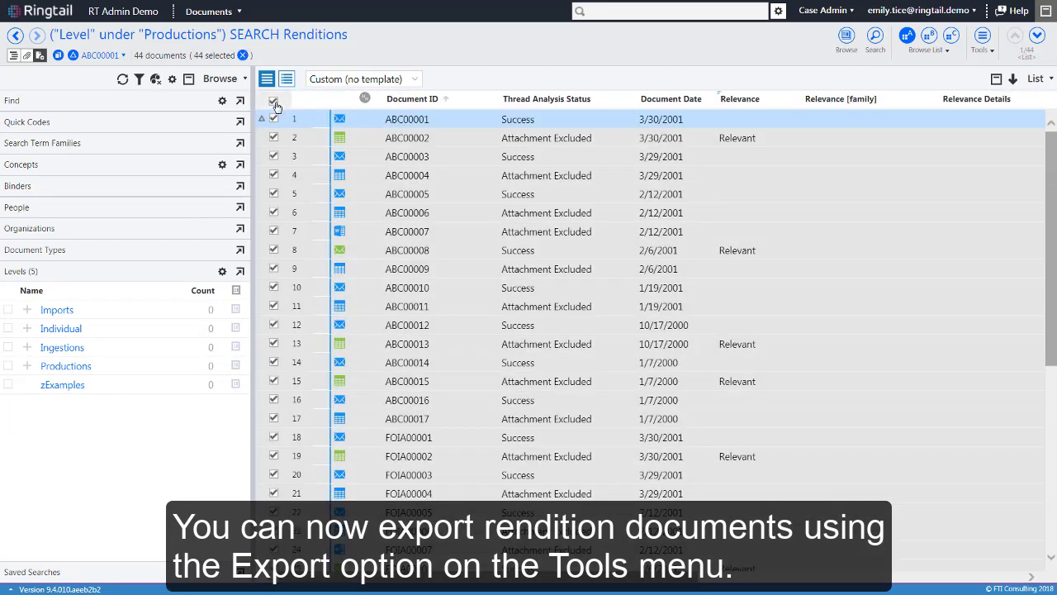
Start an export of the selected renditions that excludes any documents not printed
left_click(976, 55)
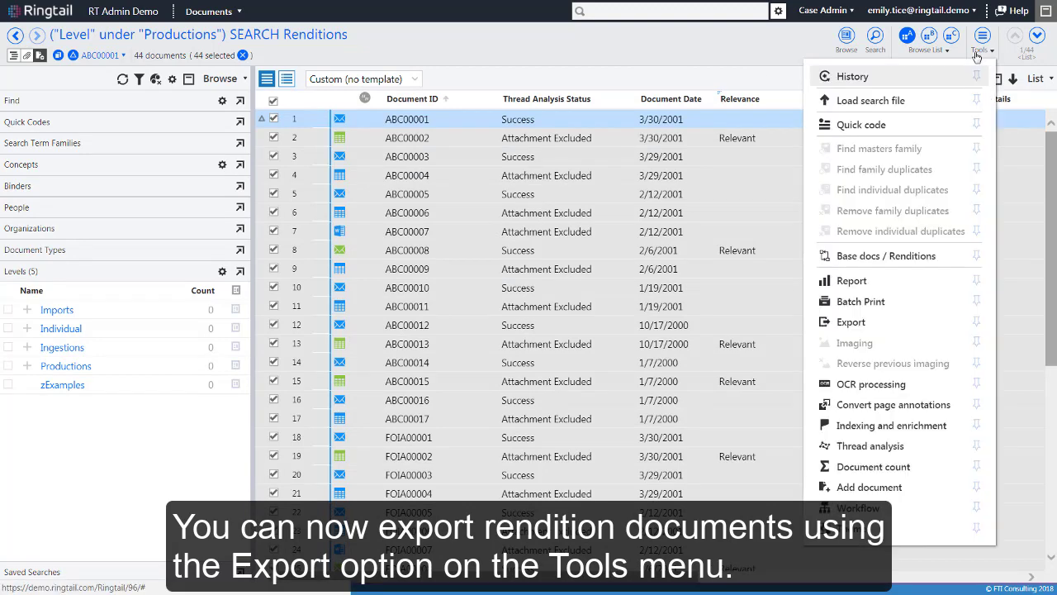
left_click(903, 321)
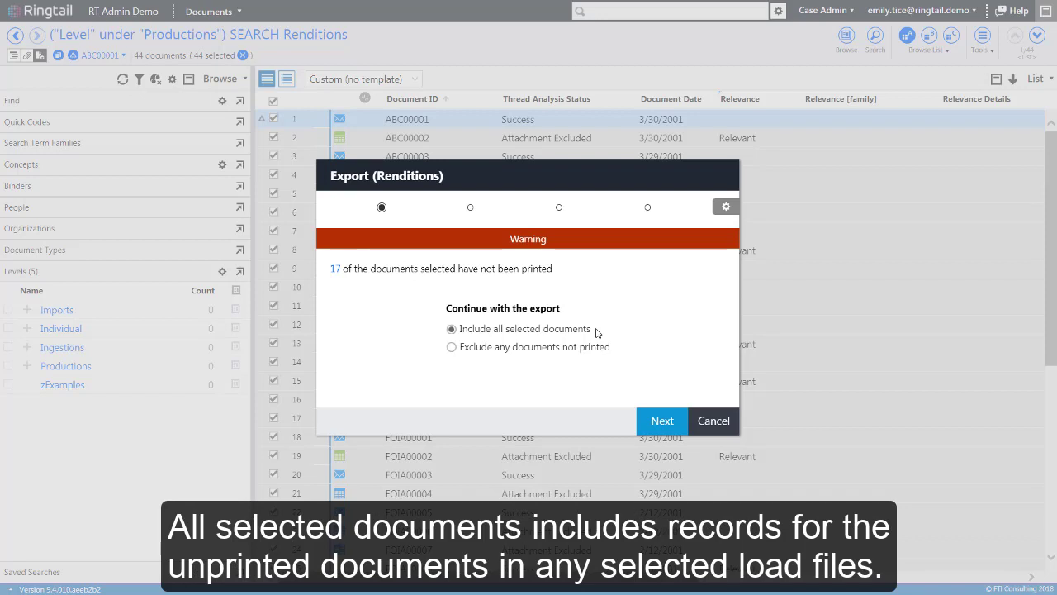
left_click(607, 350)
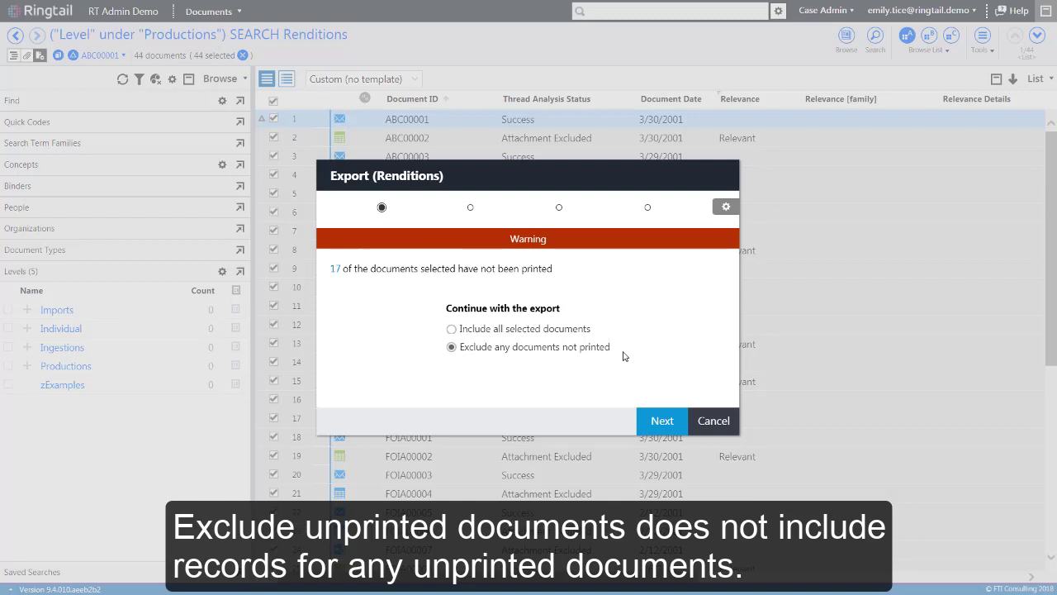
left_click(662, 423)
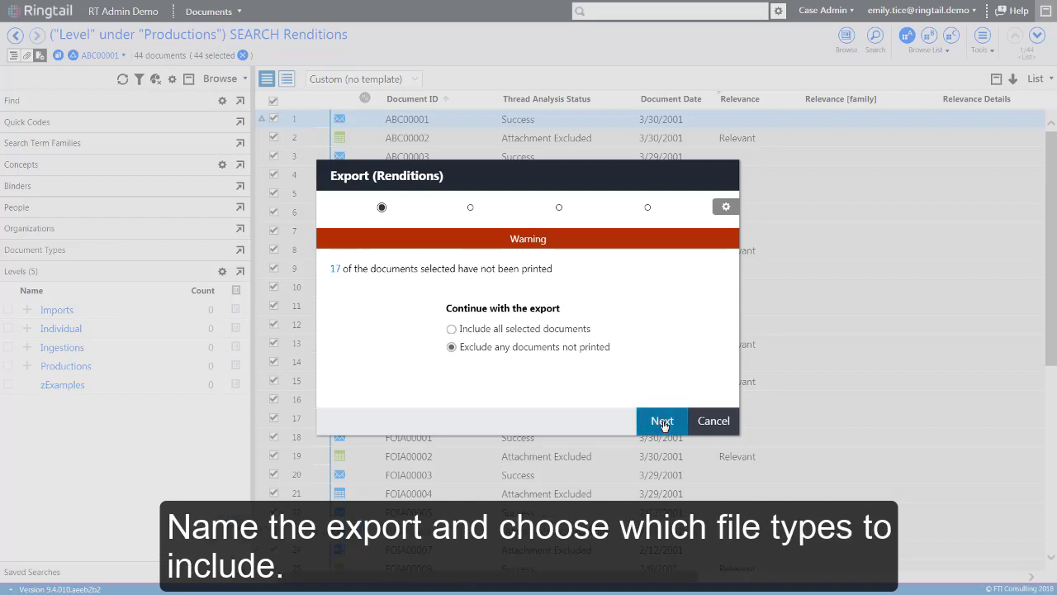
Name the export "test" and include native files and content files (.txt) alongside the imaged pages
type("t")
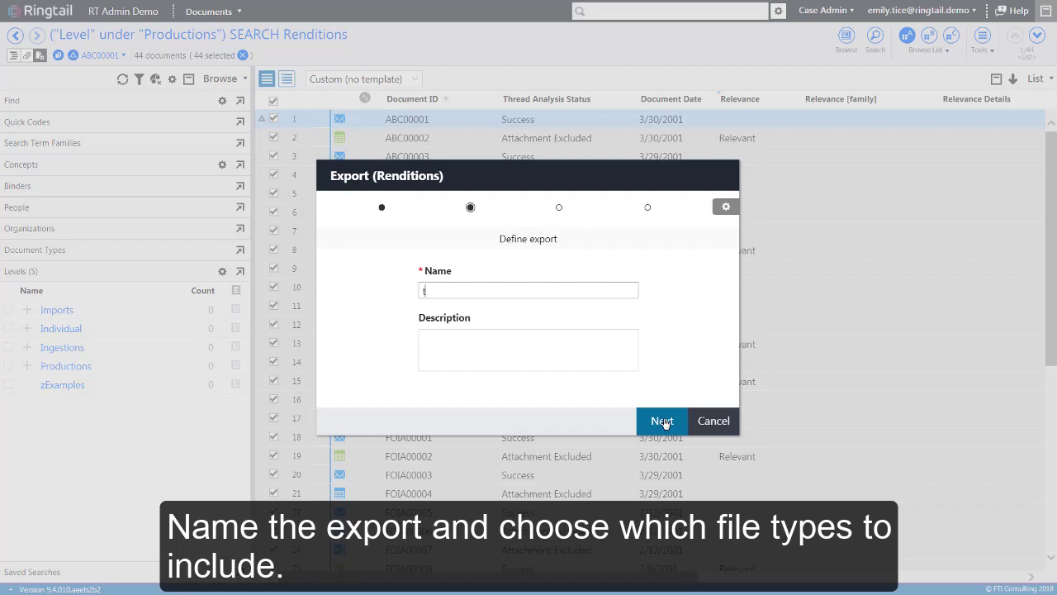
type("est")
left_click(663, 422)
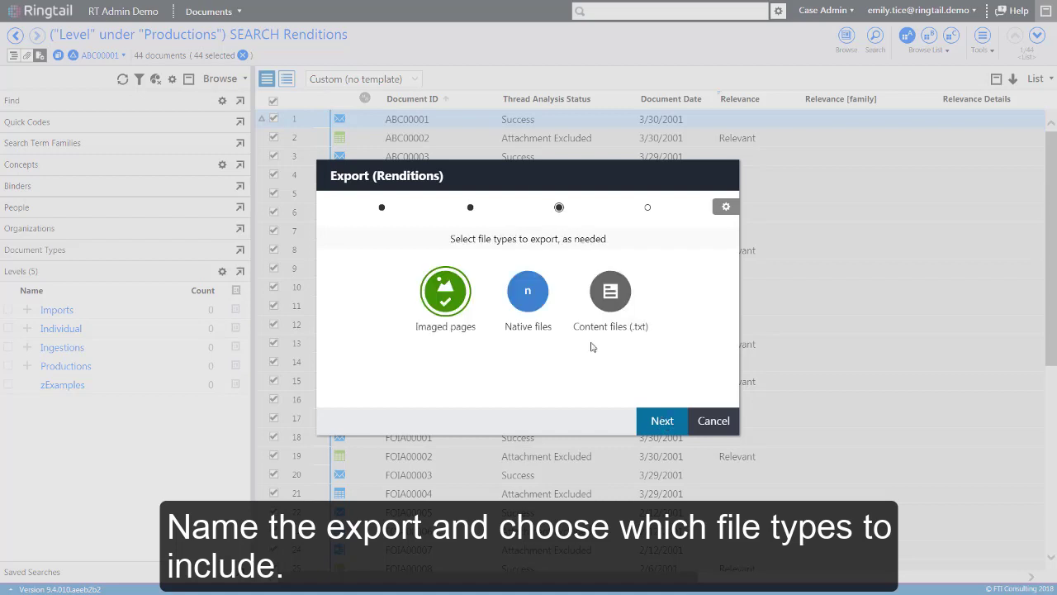
left_click(541, 291)
left_click(611, 293)
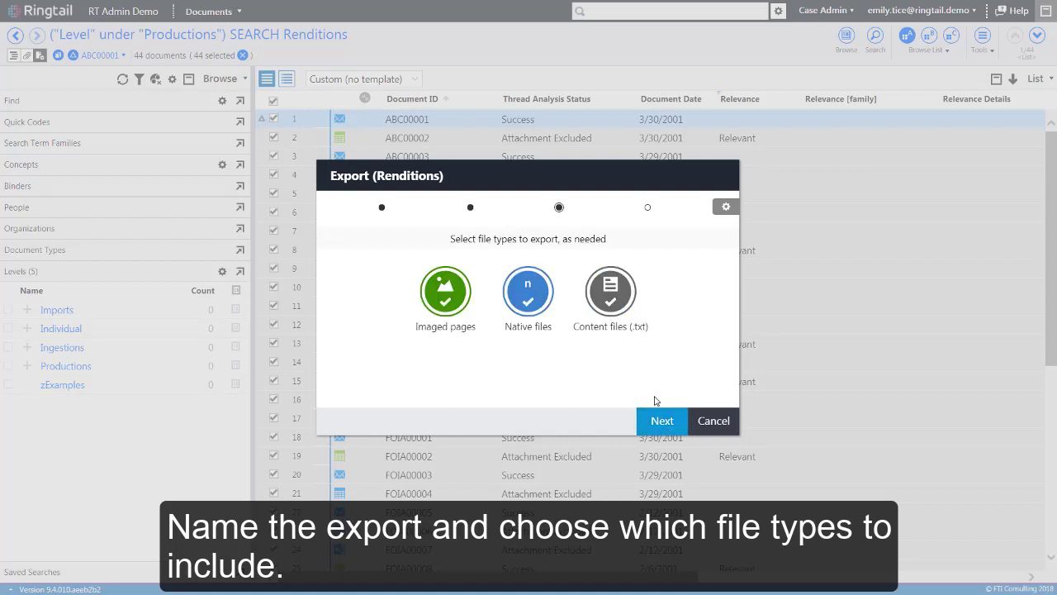
left_click(662, 421)
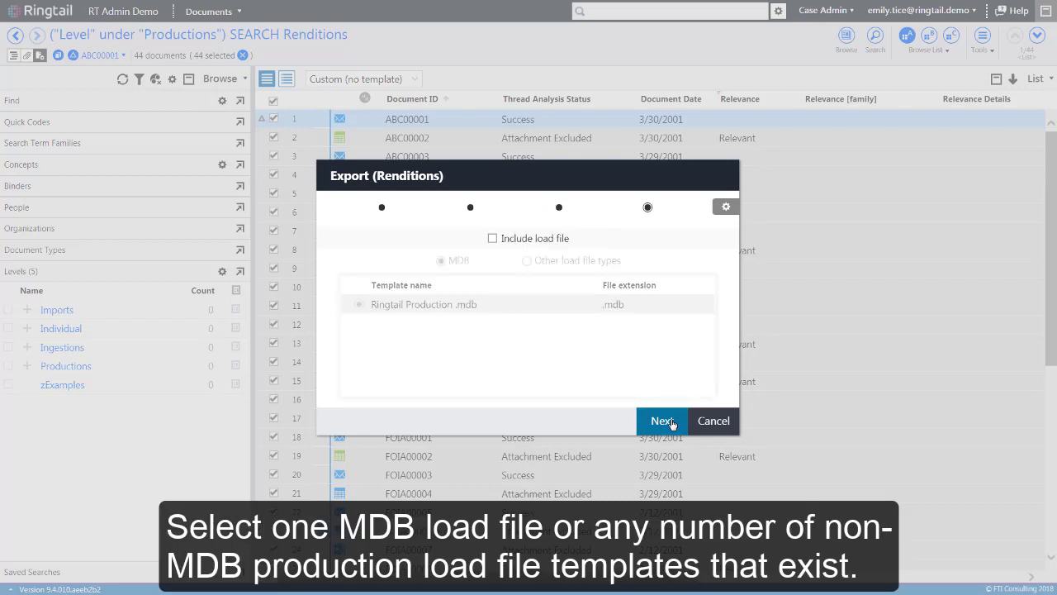
Include the Concordance Production .dat and Concordance Production .opt load files, review the export summary and cancel the export
left_click(543, 241)
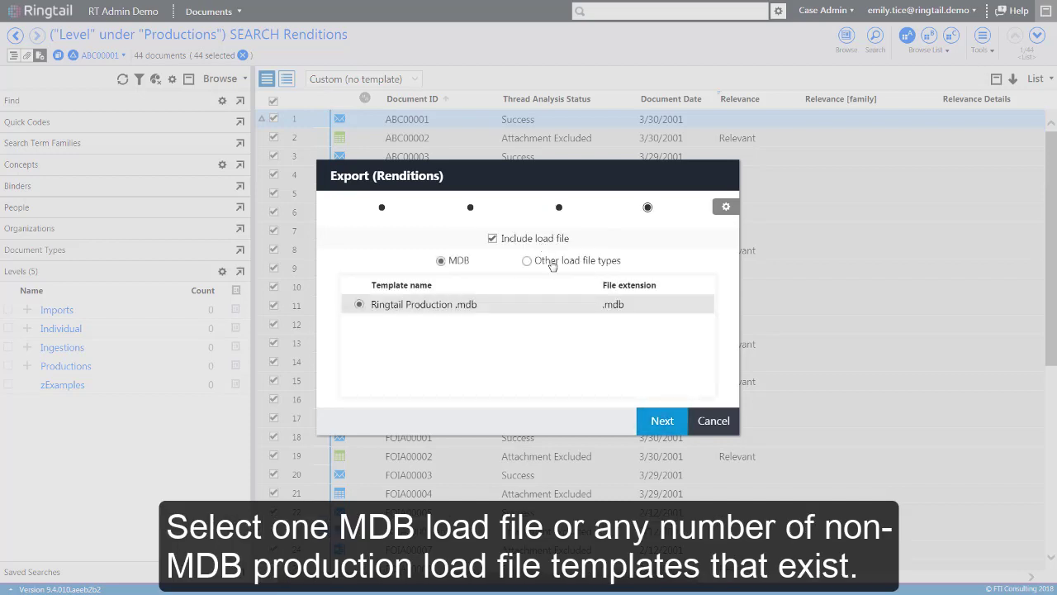
left_click(553, 264)
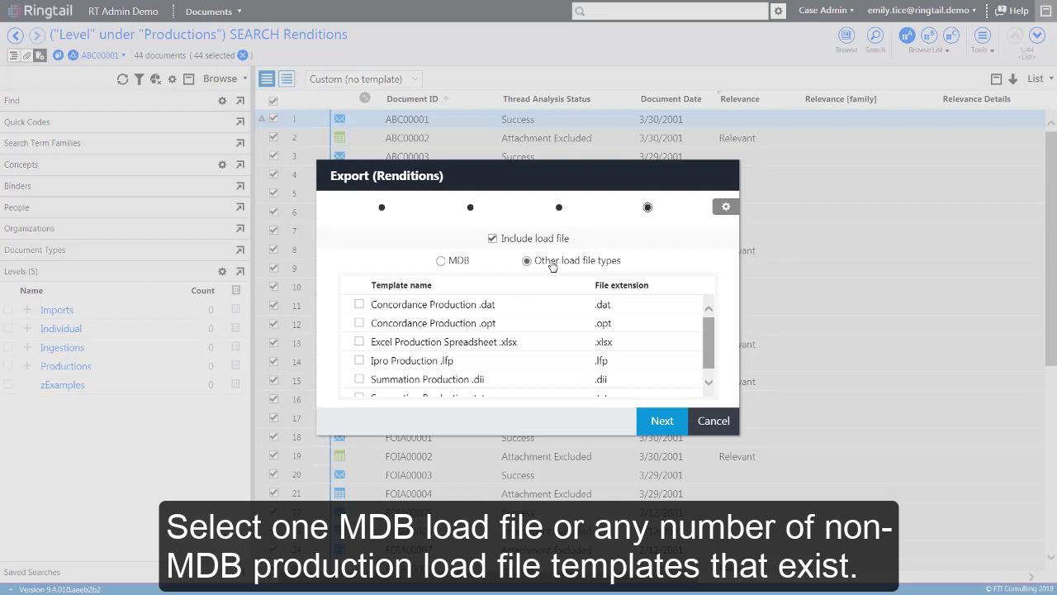
left_click(359, 303)
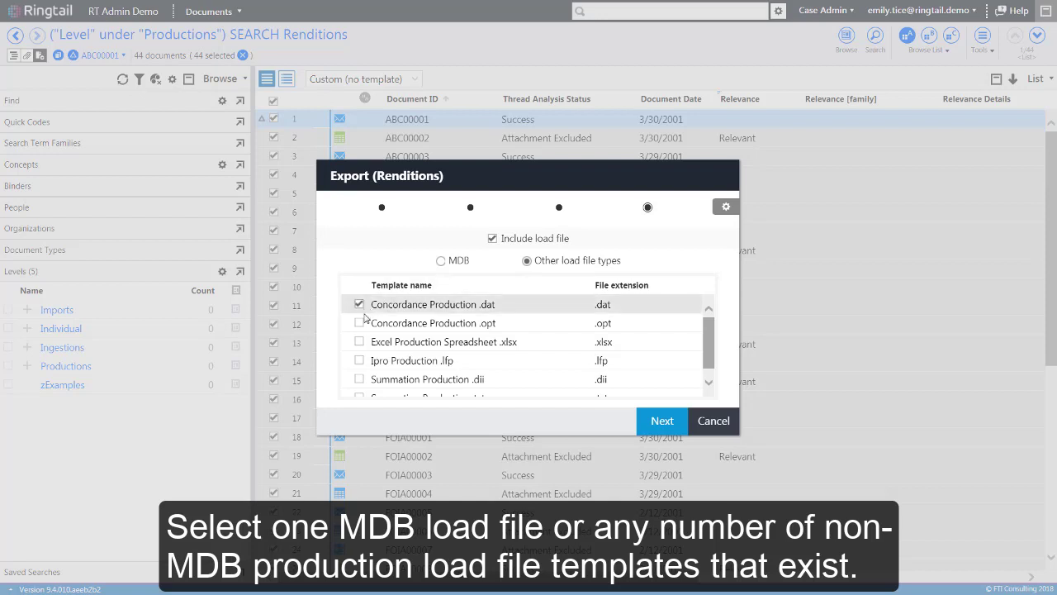
left_click(359, 324)
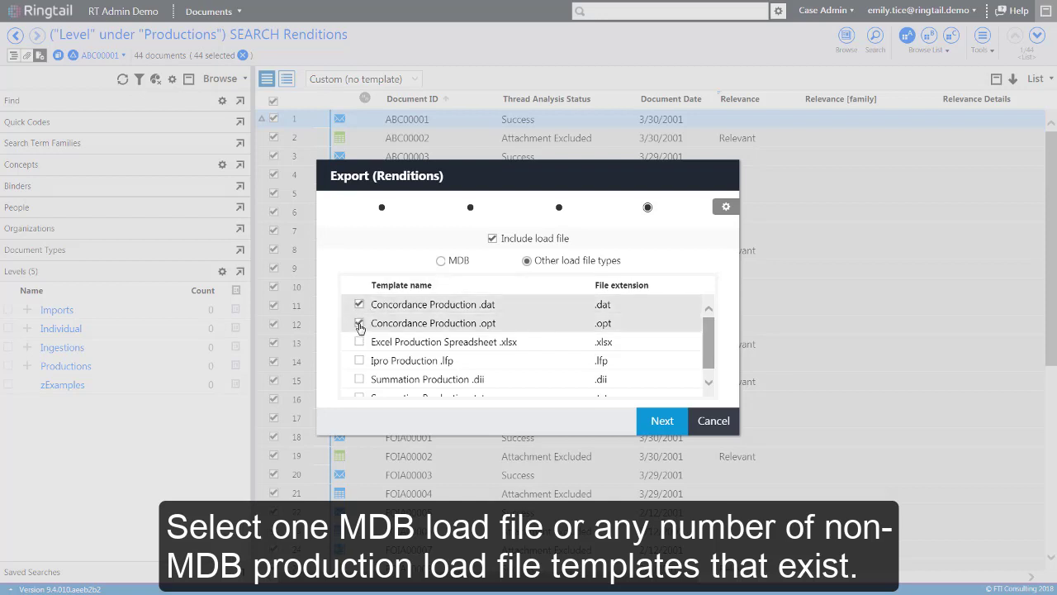
left_click(677, 425)
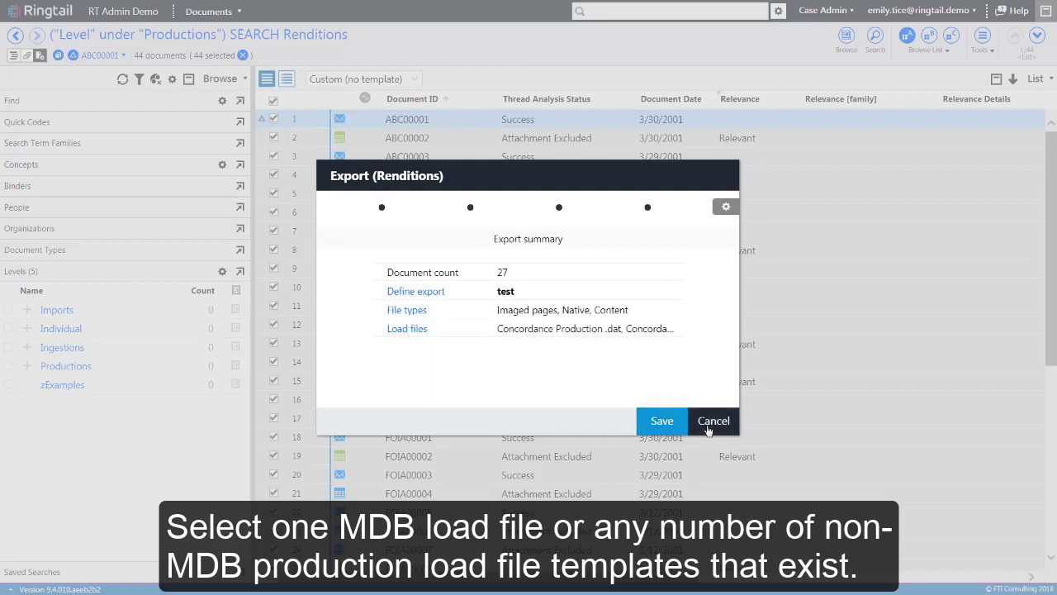
left_click(711, 421)
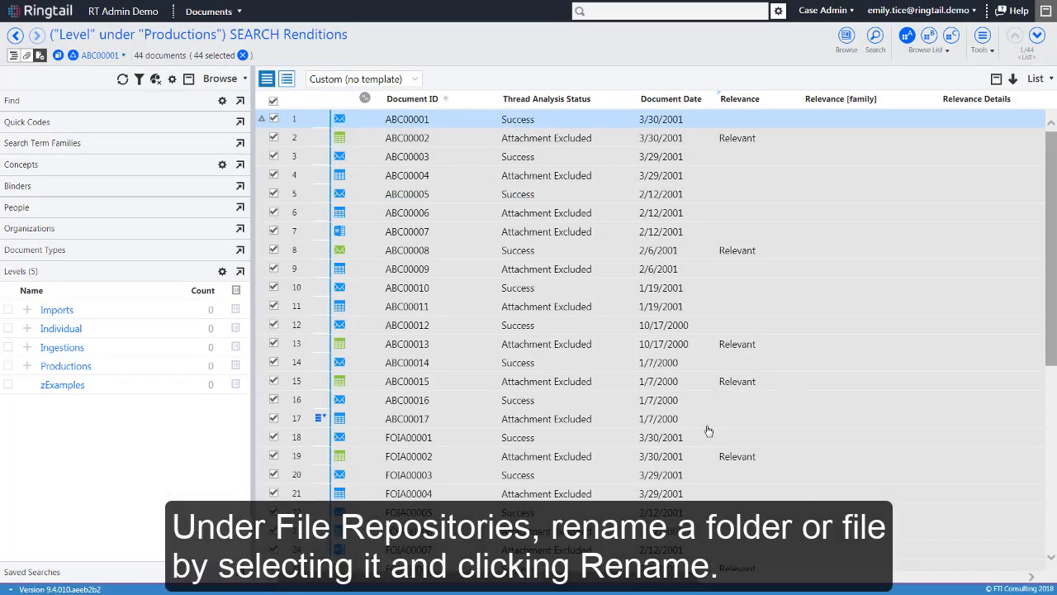
In the File Repositories of Manage Documents, rename the images subfolder delete_folder to "delete"
left_click(216, 11)
left_click(231, 165)
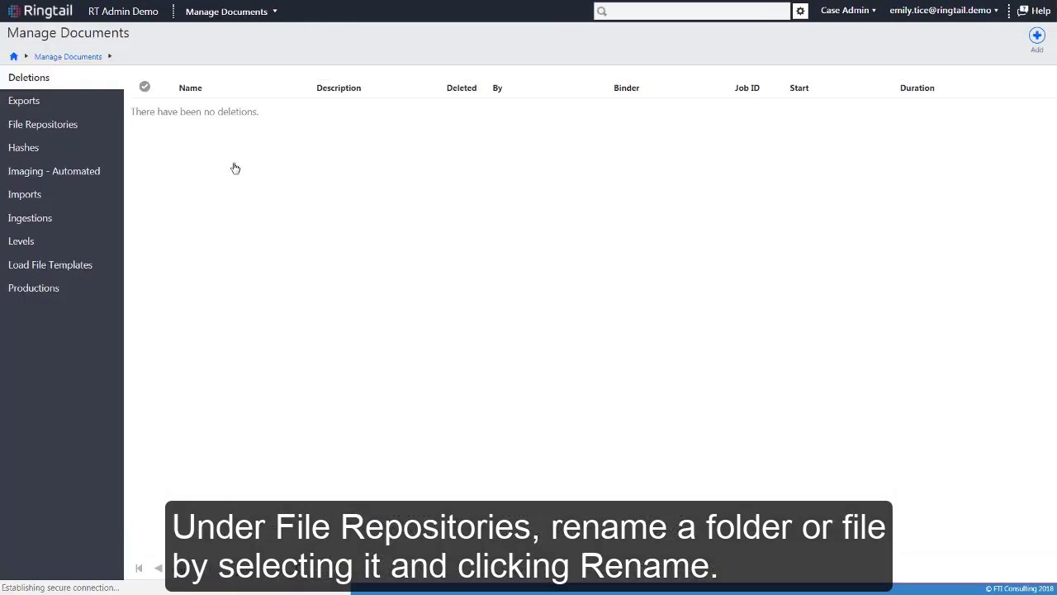
left_click(92, 132)
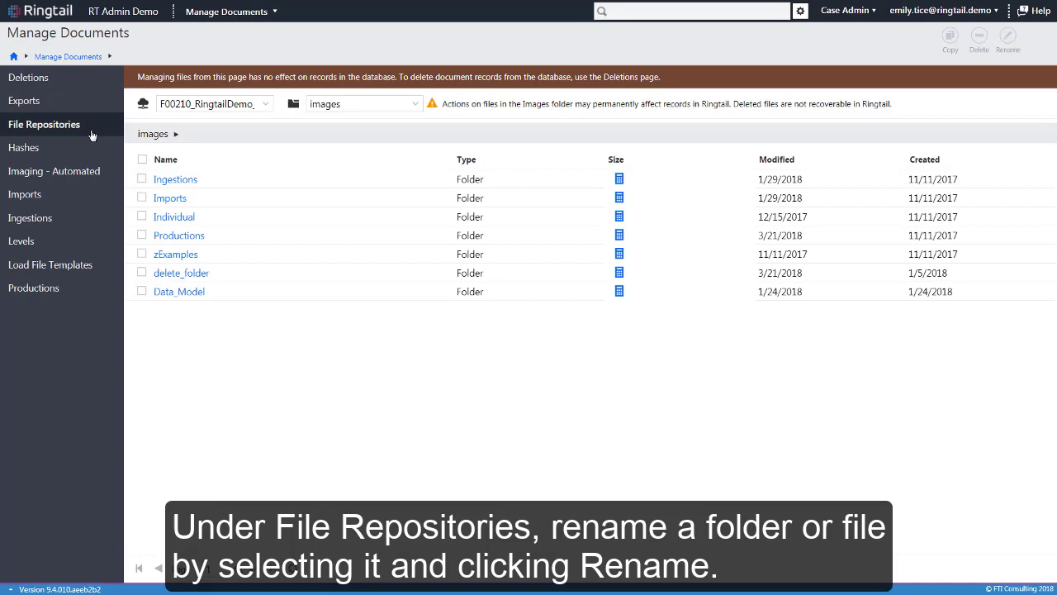
left_click(142, 272)
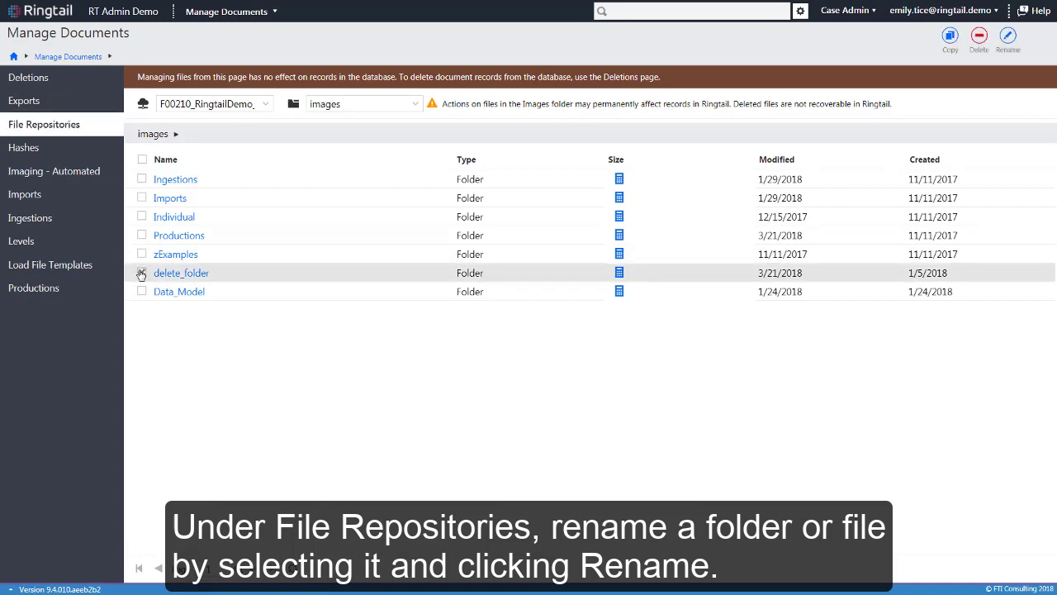
left_click(1006, 47)
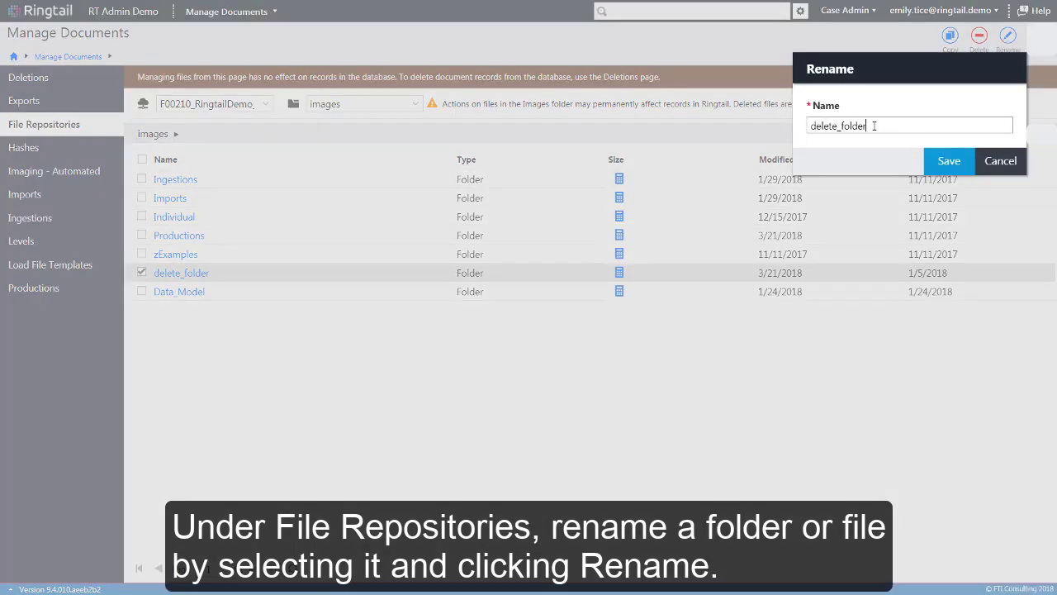
left_click_drag(874, 126, 836, 126)
key("BackSpace")
left_click(949, 161)
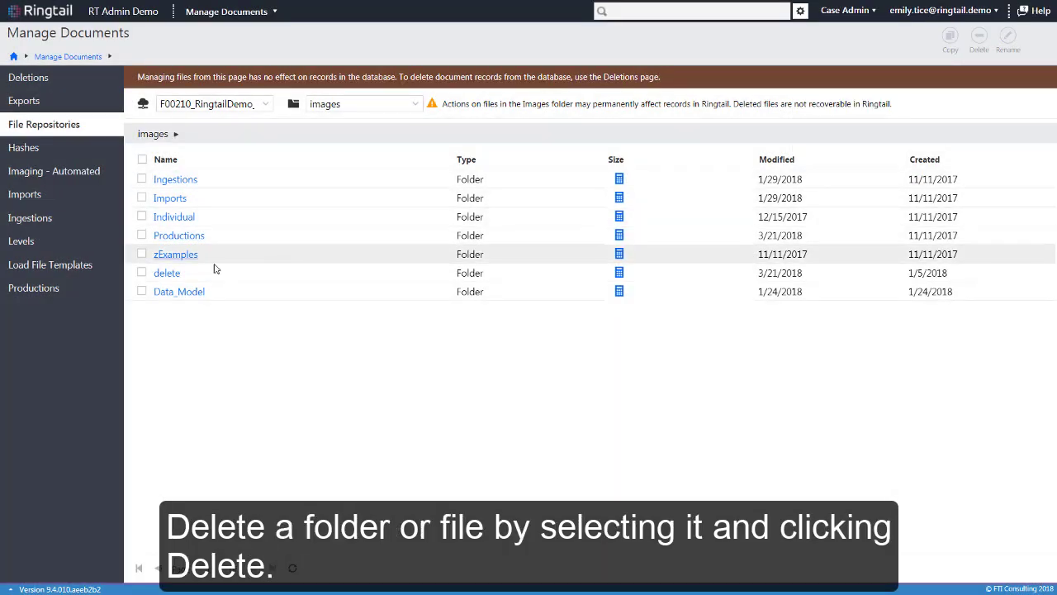
Permanently delete the "delete" folder from the images repository folder
left_click(143, 273)
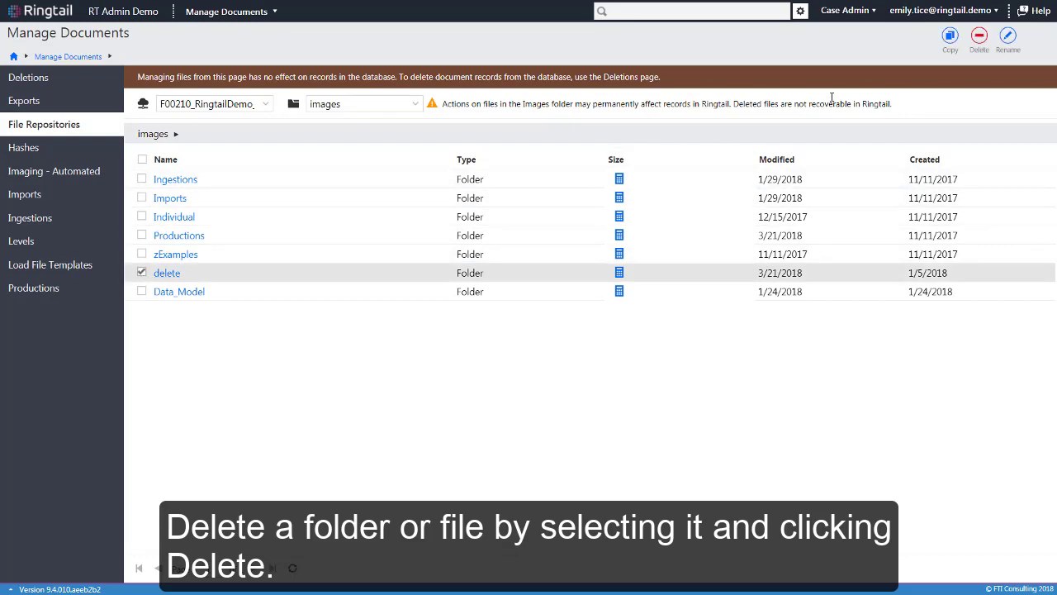
left_click(979, 40)
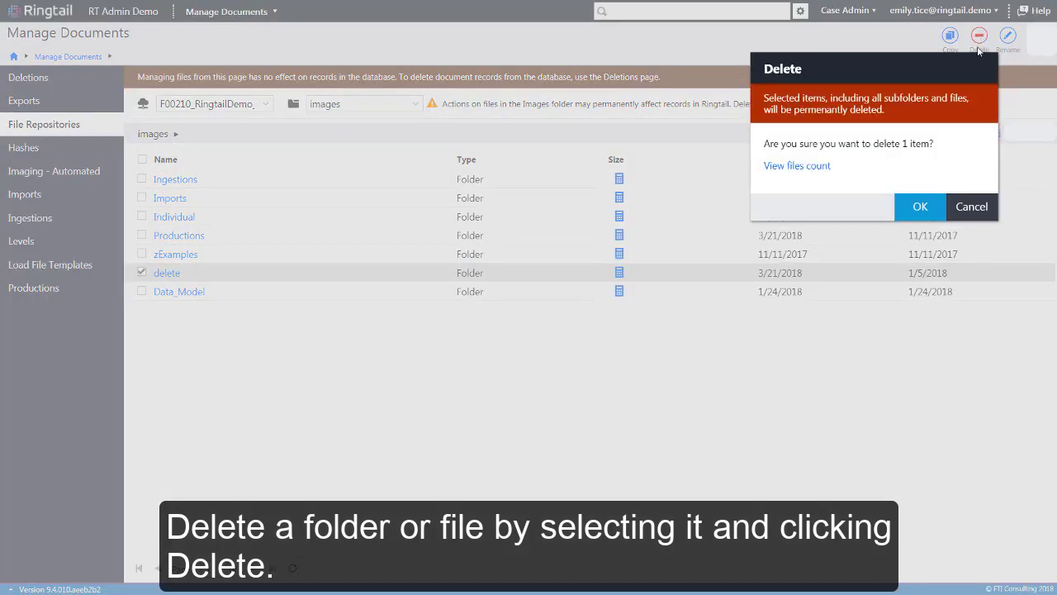
left_click(930, 208)
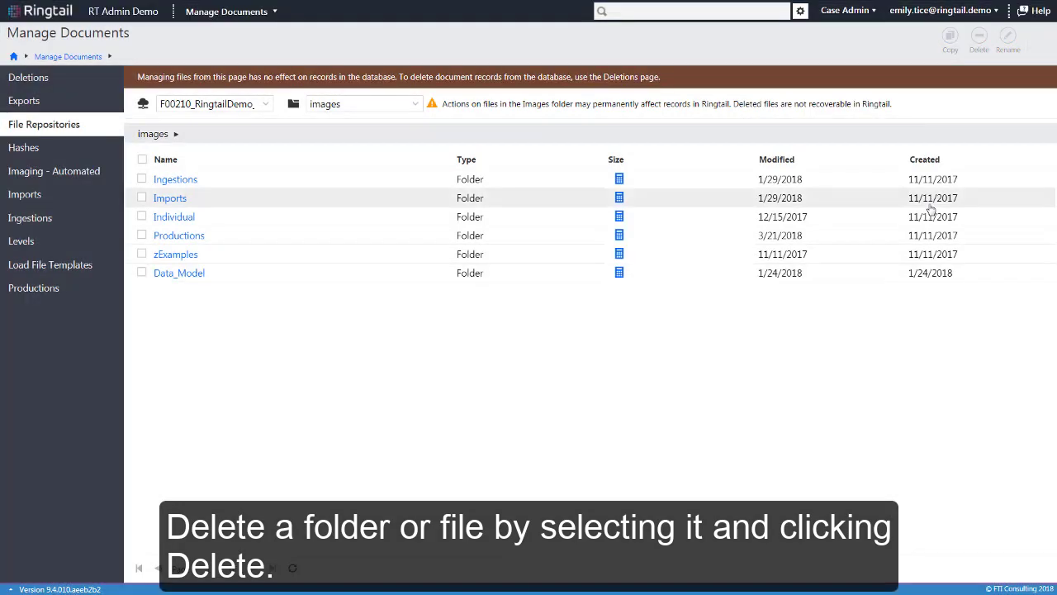
Copy the first custodian folder from images > Ingestions to the Import folder, using Rename for duplicate item names
left_click(175, 179)
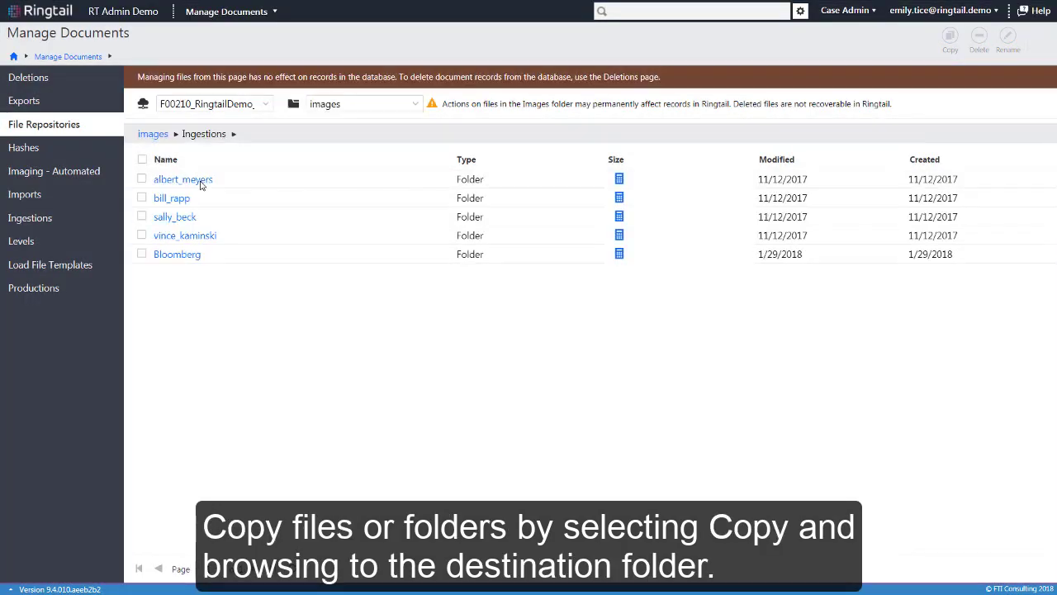
left_click(141, 179)
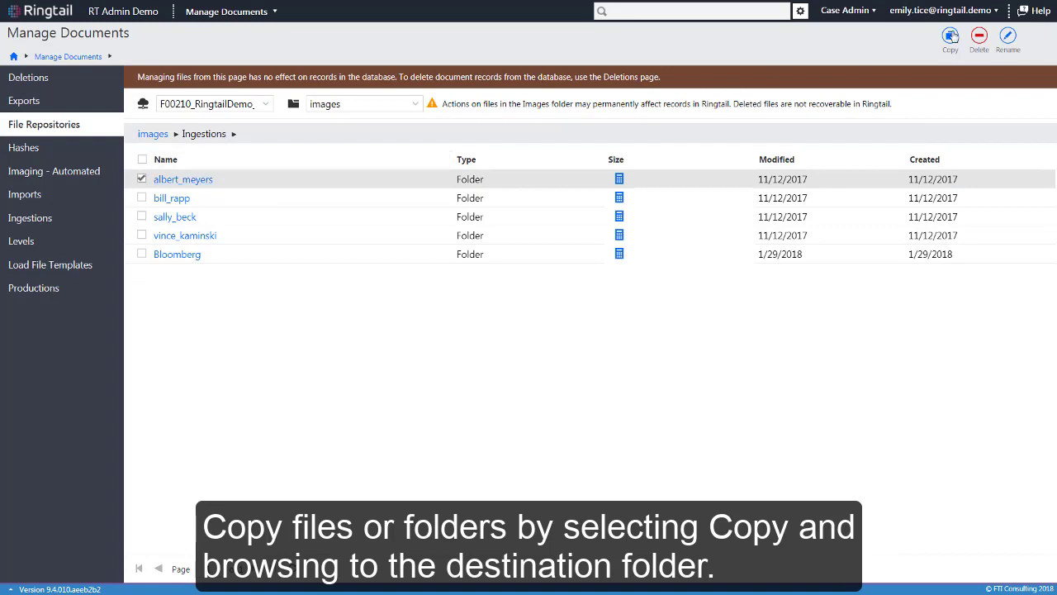
left_click(949, 35)
left_click(931, 142)
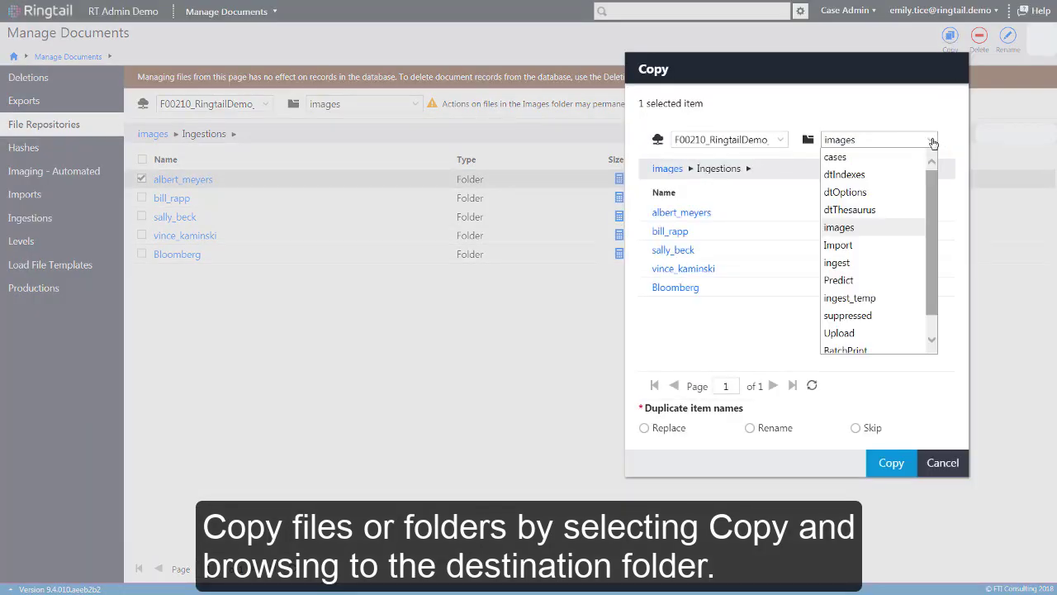
left_click(887, 246)
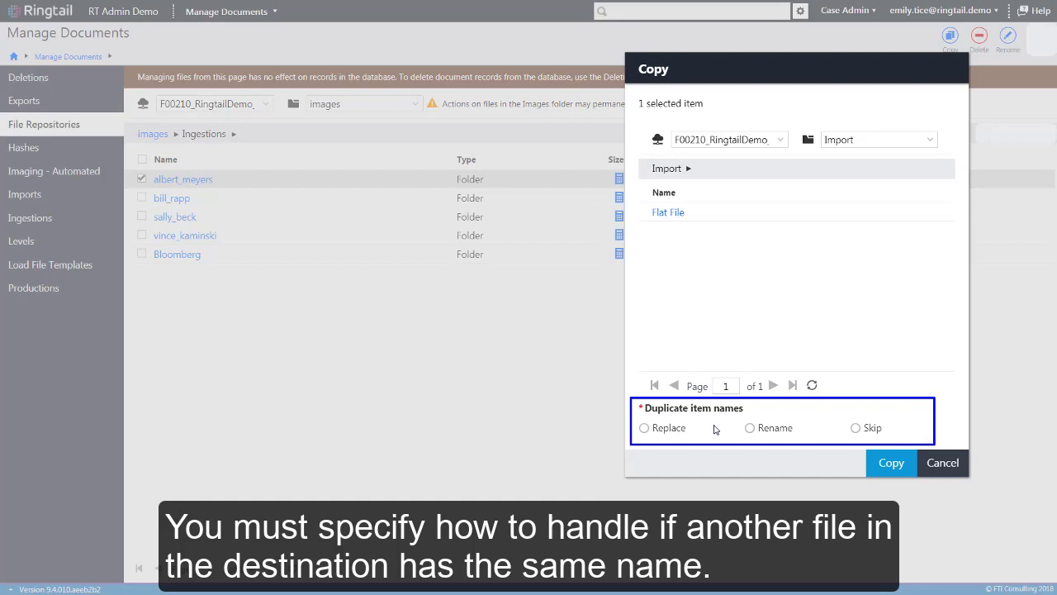
left_click(749, 428)
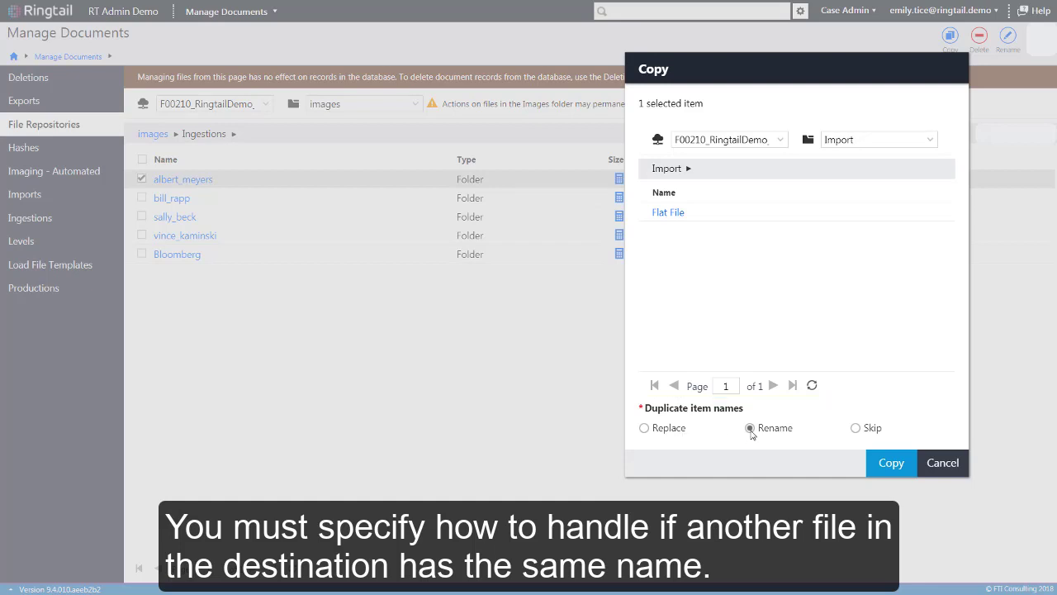
left_click(891, 464)
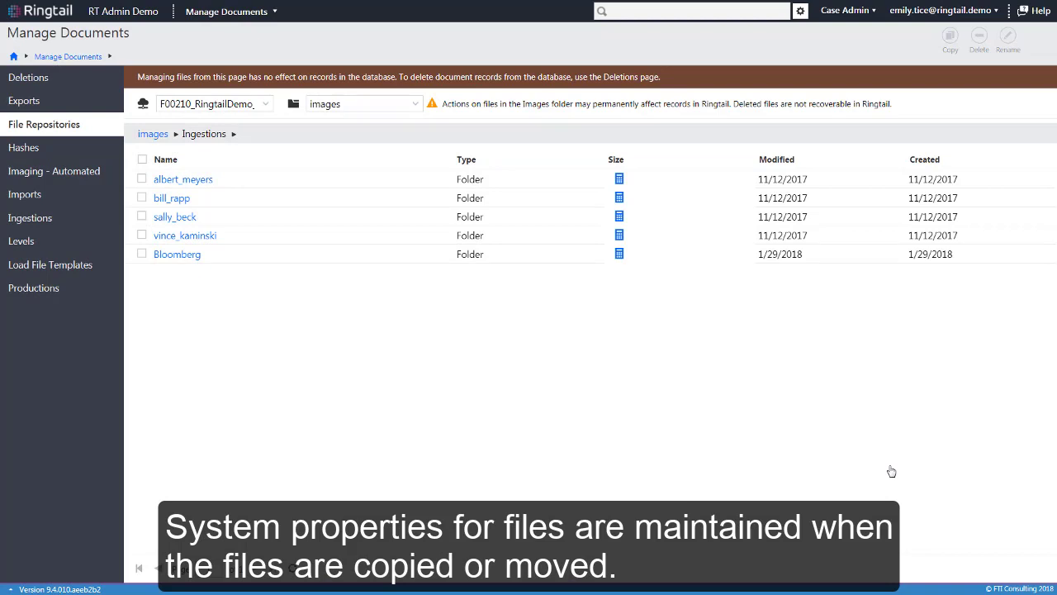
Open a new import from Imports, examine the duplicate coding option under Ingestion Details in the Ingestions default settings, and cancel
left_click(83, 203)
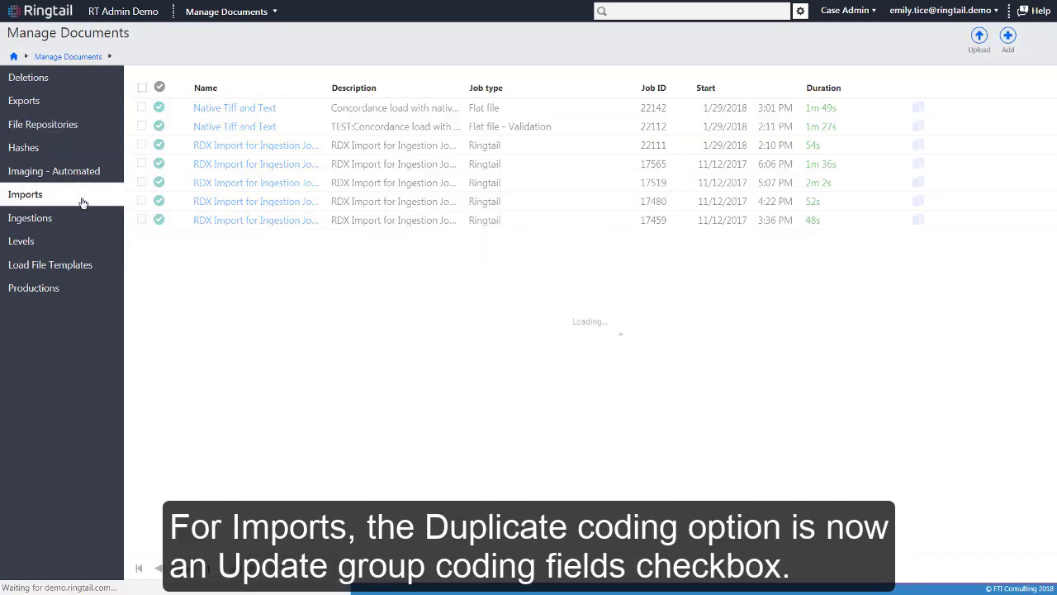
left_click(1008, 36)
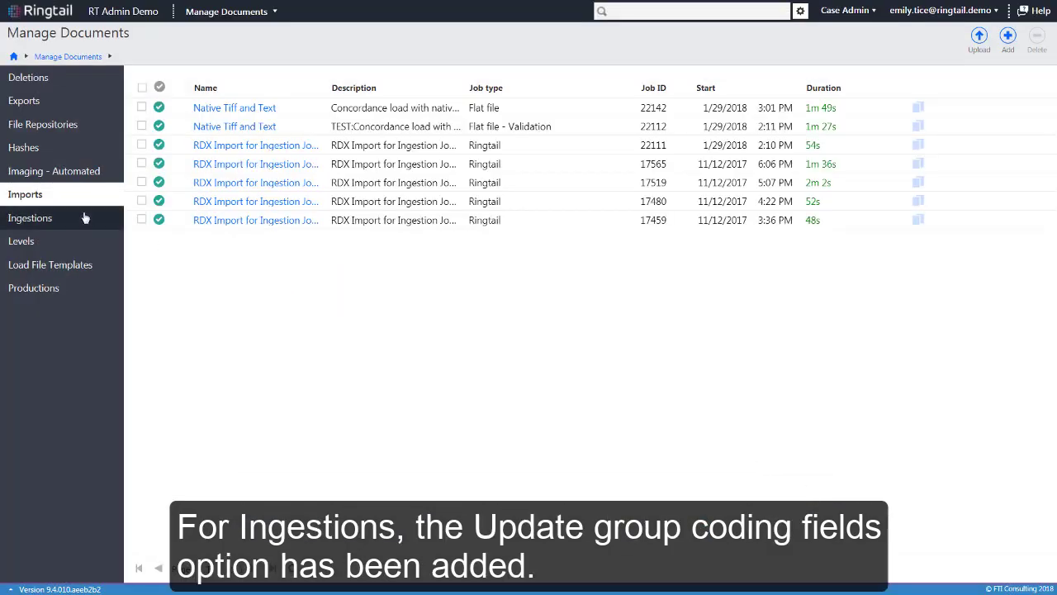
left_click(1004, 50)
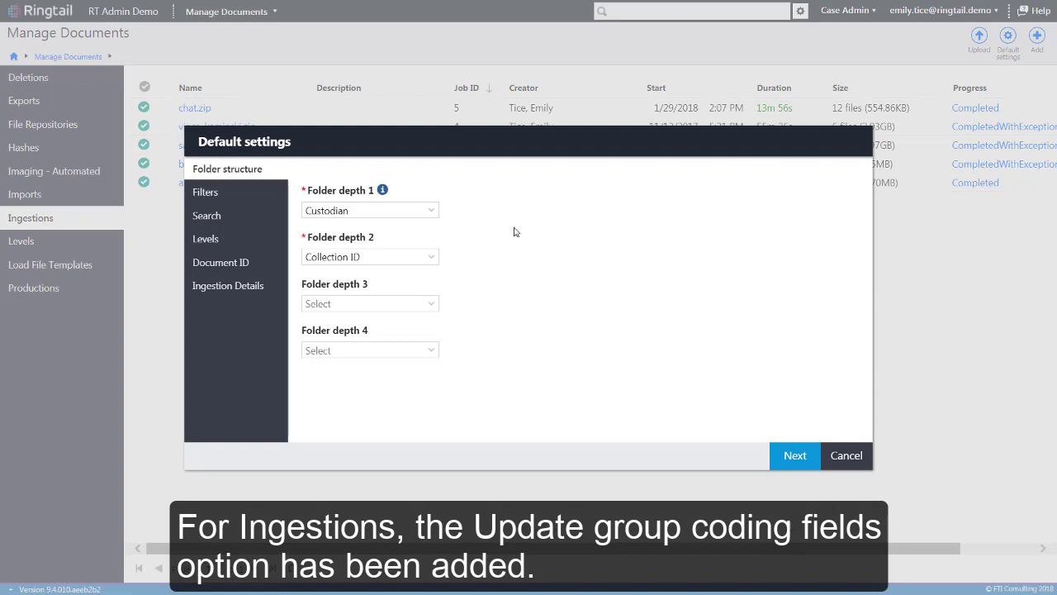
left_click(262, 290)
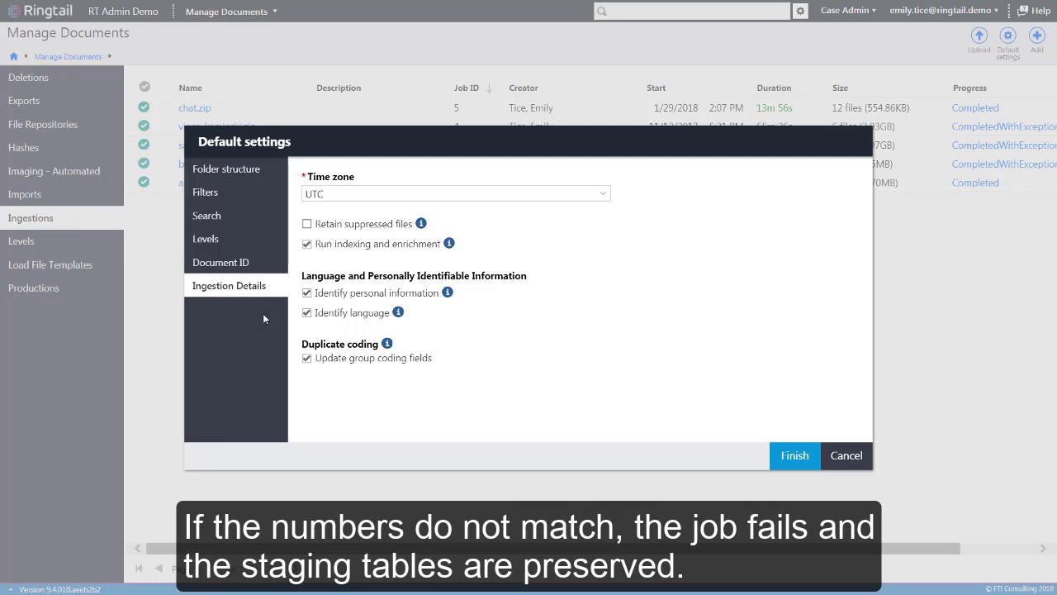
left_click(846, 456)
In Security, examine the group permissions for the imaging features and for the [TOF] Image Request ID system field
left_click(272, 11)
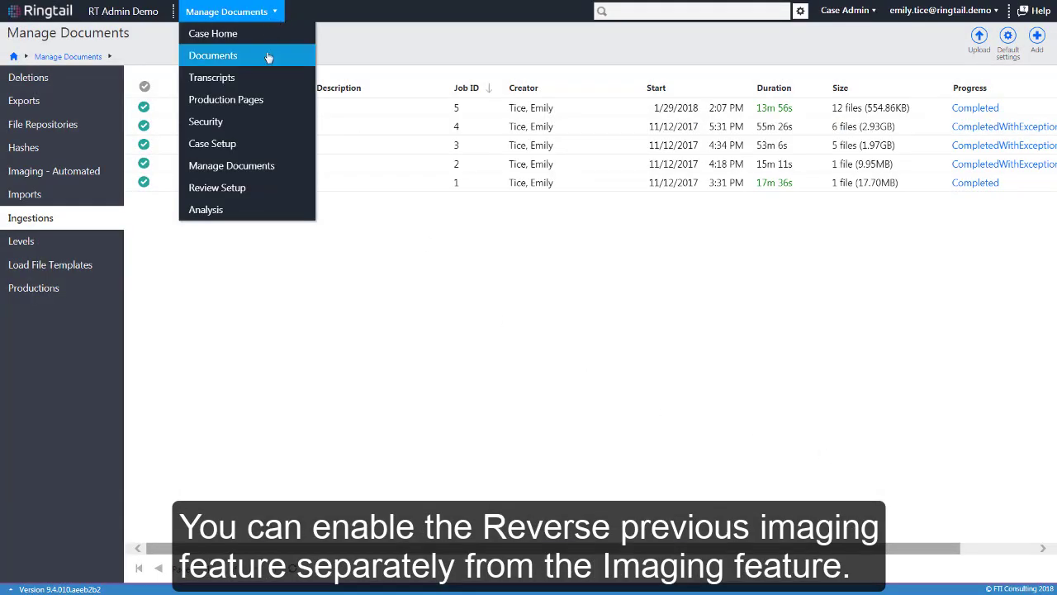
left_click(266, 123)
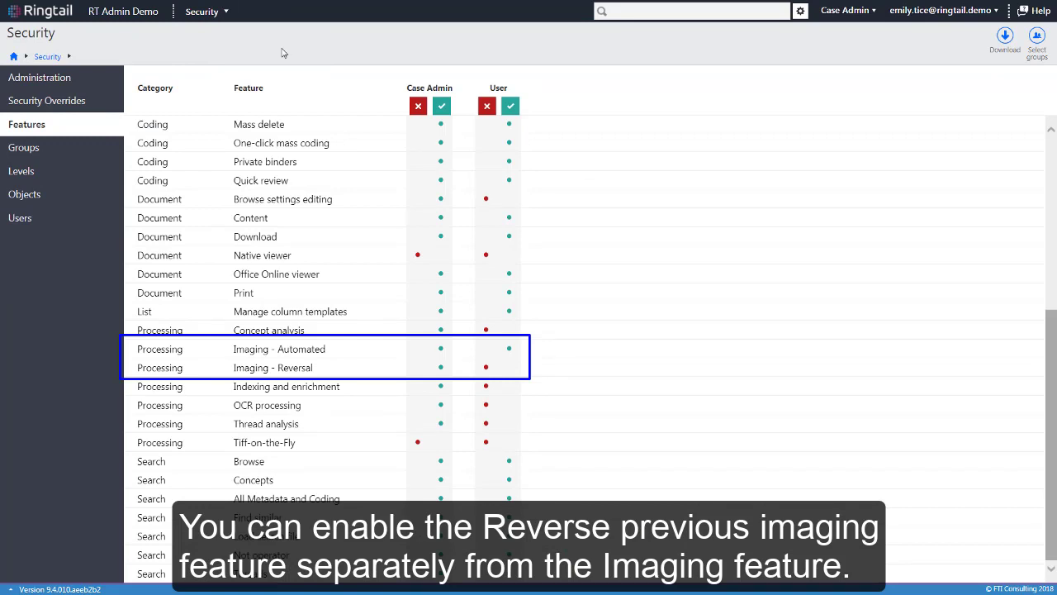
left_click(89, 196)
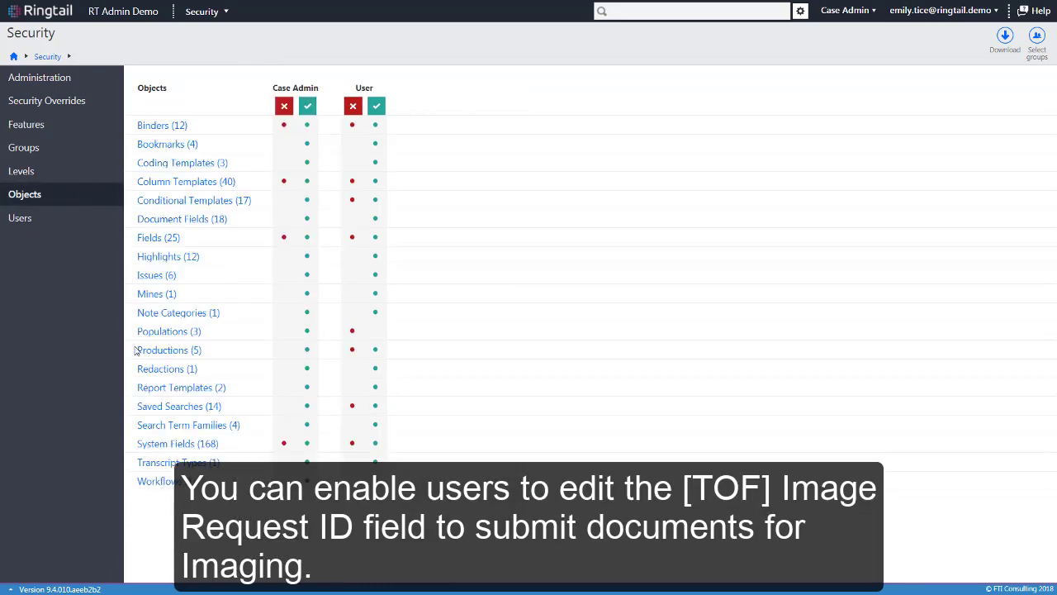
left_click(203, 445)
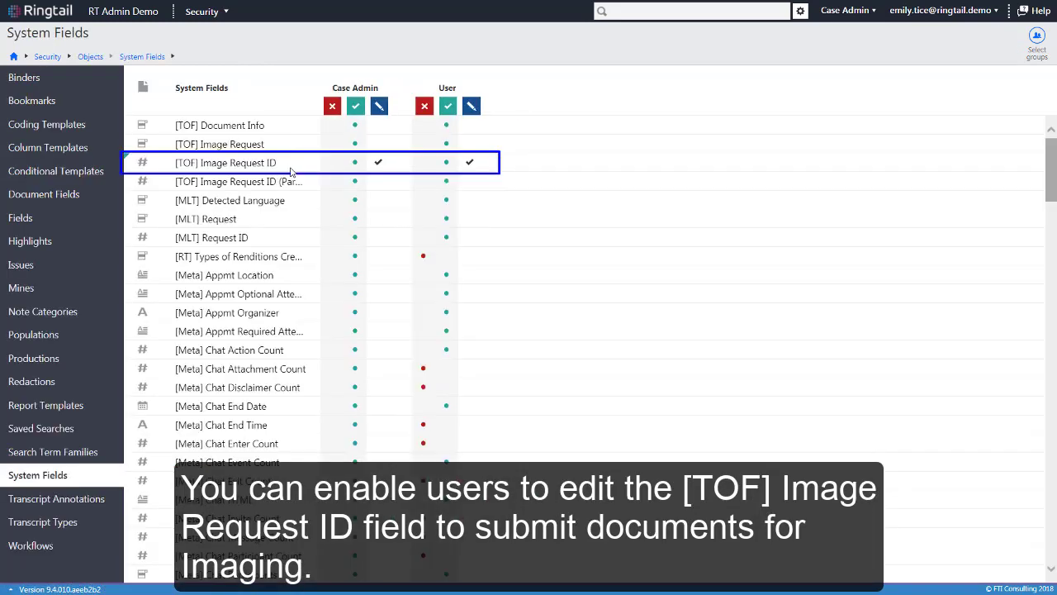